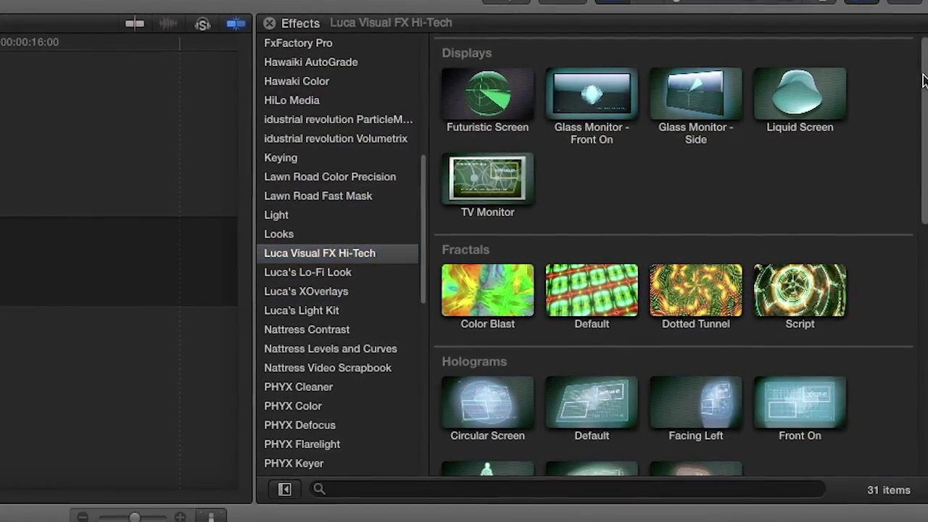
# Scroll the Luca Visual FX Hi-Tech effect thumbnails past Lower Third to the Sci-Fi Mographs group.
pyautogui.scroll(-3, 906, 116)
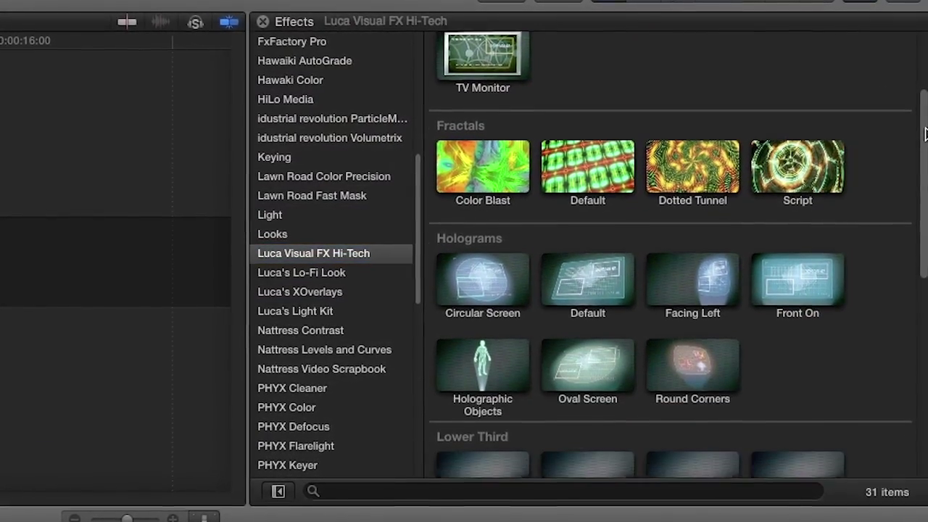
pyautogui.moveTo(924, 134); pyautogui.dragTo(920, 260)
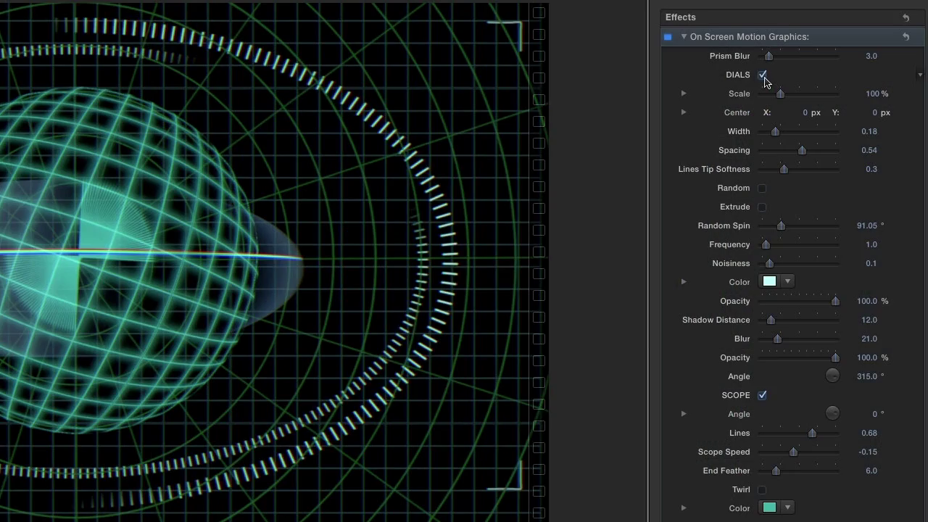
# Switch off DIALS and SCOPE in the On Screen Motion Graphics effect.
pyautogui.click(762, 75)
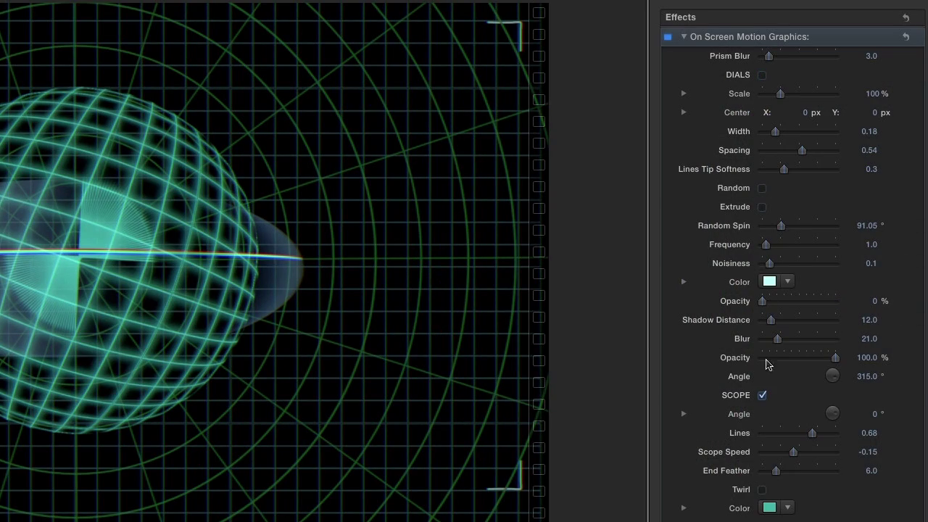
pyautogui.click(763, 396)
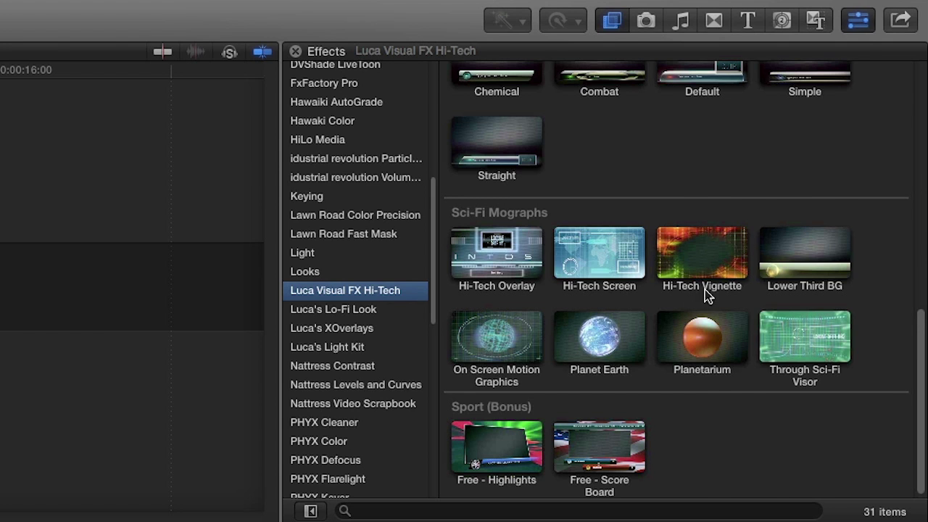
# Drop Hi-Tech Vignette on the volcano clip and set its vignette size to 63%.
pyautogui.moveTo(901, 446); pyautogui.dragTo(173, 446)
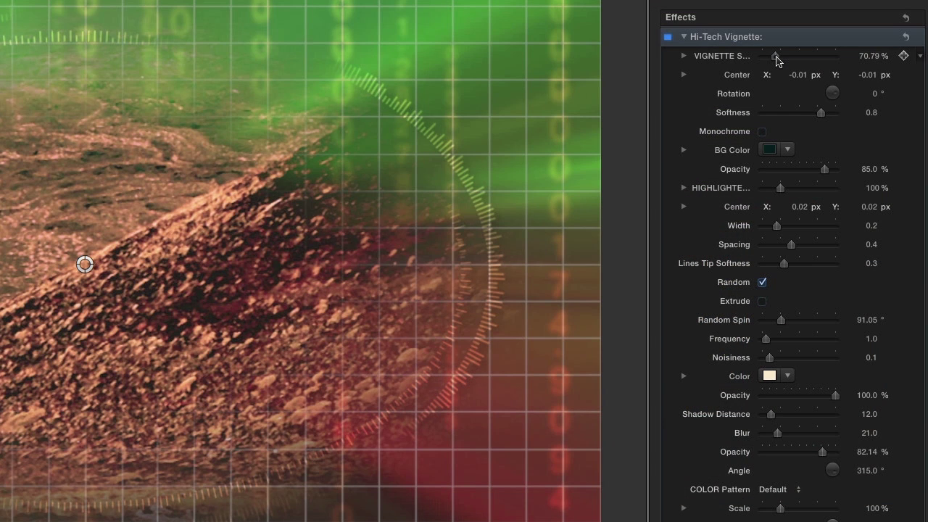
pyautogui.moveTo(776, 61); pyautogui.dragTo(777, 61)
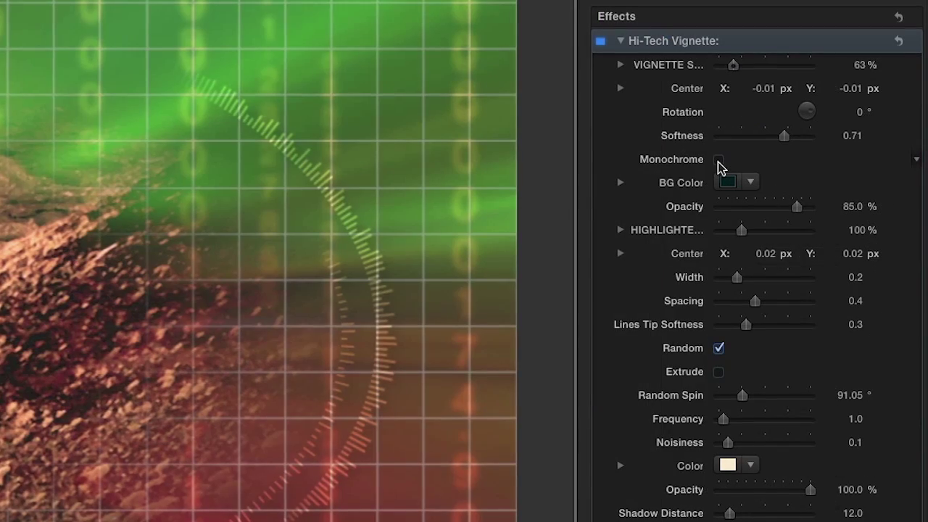
# Leave Monochrome off and give the vignette a dark navy background at 74.39% opacity.
pyautogui.click(762, 131)
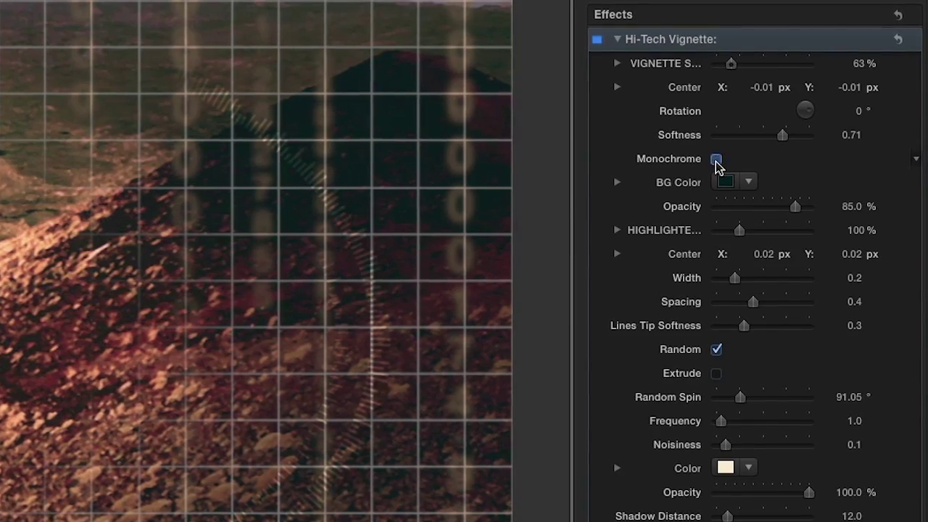
pyautogui.click(716, 163)
pyautogui.click(747, 182)
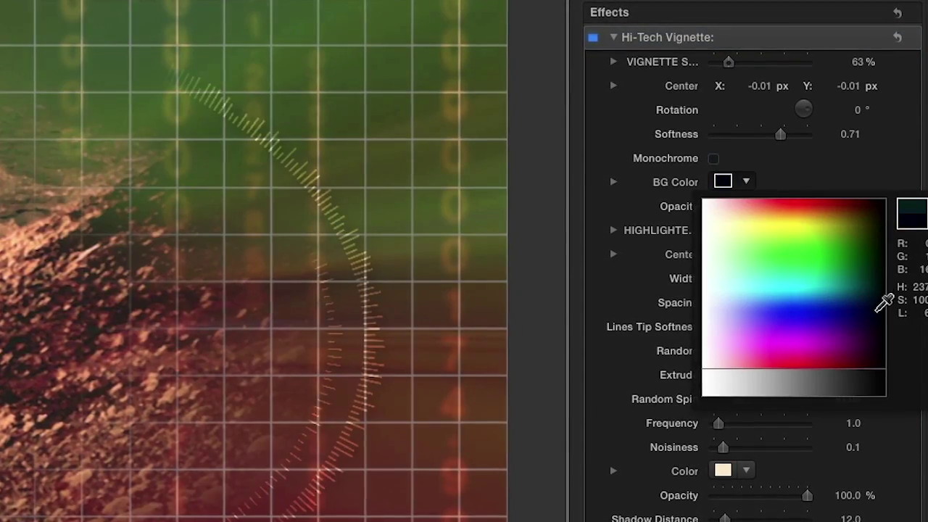
pyautogui.click(878, 316)
pyautogui.moveTo(792, 210); pyautogui.dragTo(781, 210)
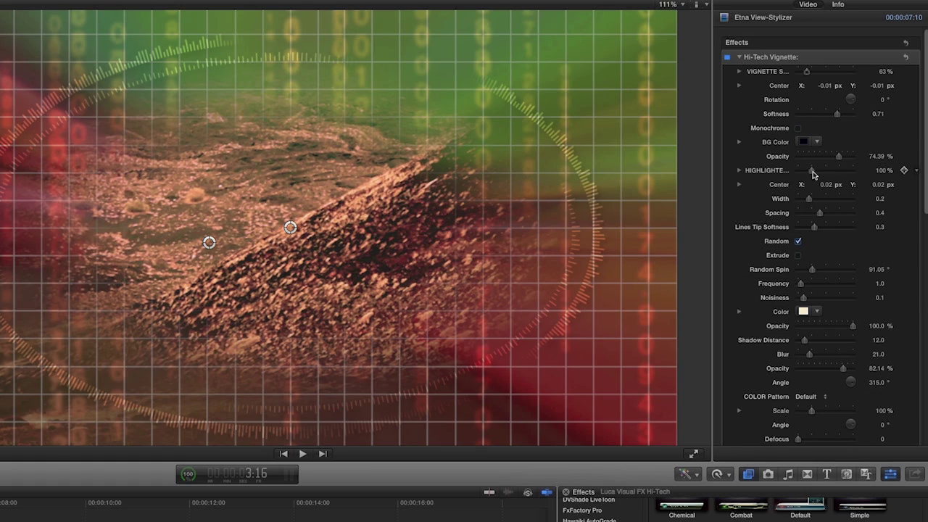
# Set highlight to 95%, soften the line tips, and color the lines pale cyan.
pyautogui.moveTo(813, 174); pyautogui.dragTo(811, 175)
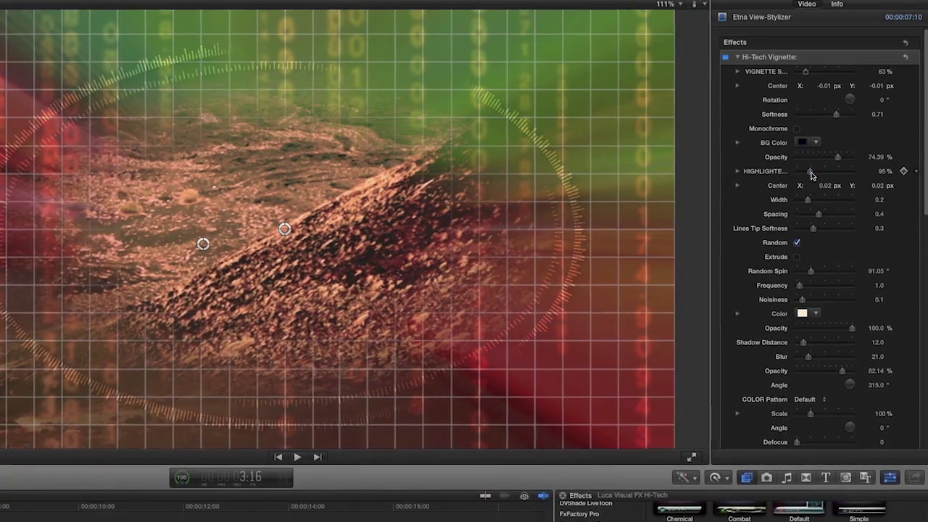
pyautogui.moveTo(812, 228); pyautogui.dragTo(819, 233)
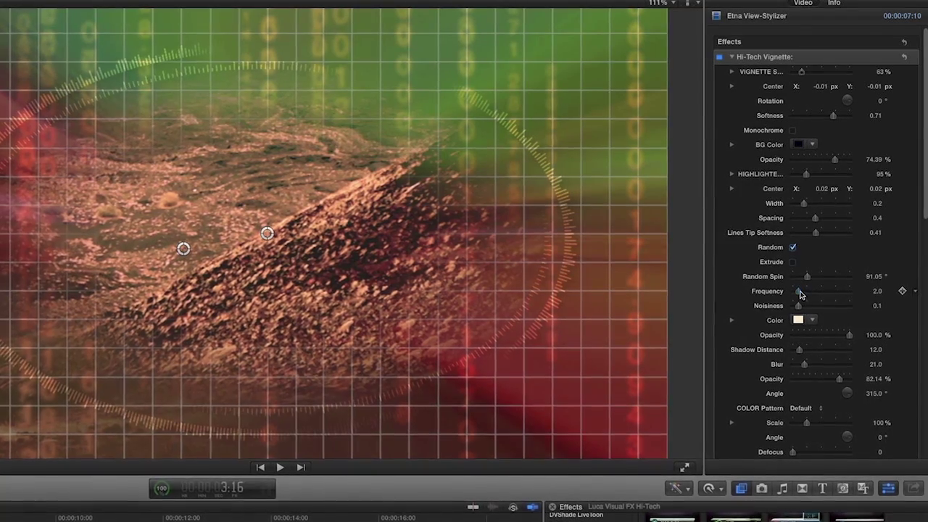
pyautogui.click(814, 322)
pyautogui.moveTo(819, 339); pyautogui.dragTo(805, 376)
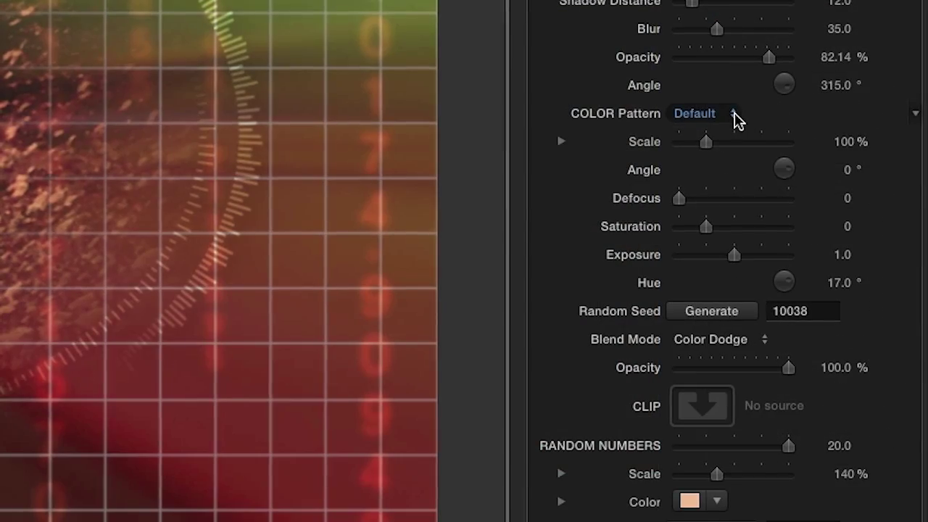
# Switch the color pattern to Blue Rays, regenerate the random seed, and keep Color Dodge blending.
pyautogui.click(734, 116)
pyautogui.click(721, 97)
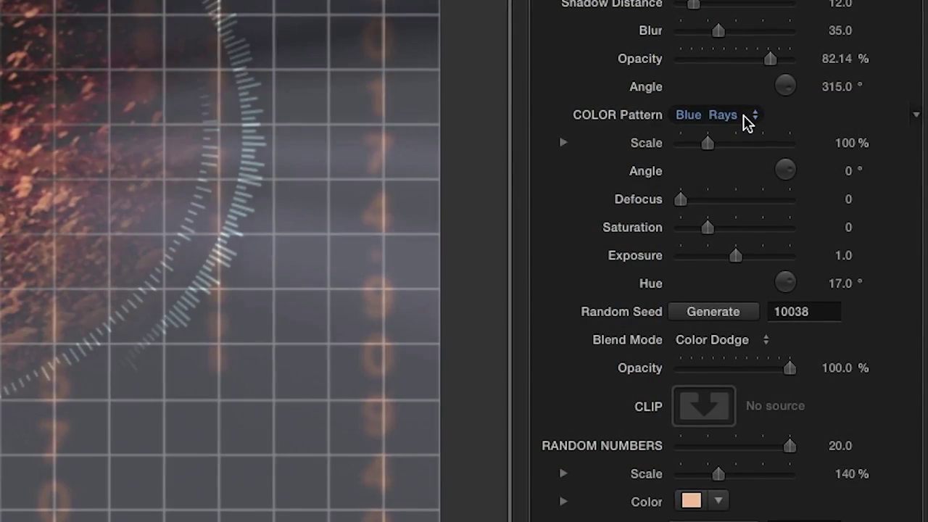
pyautogui.click(748, 123)
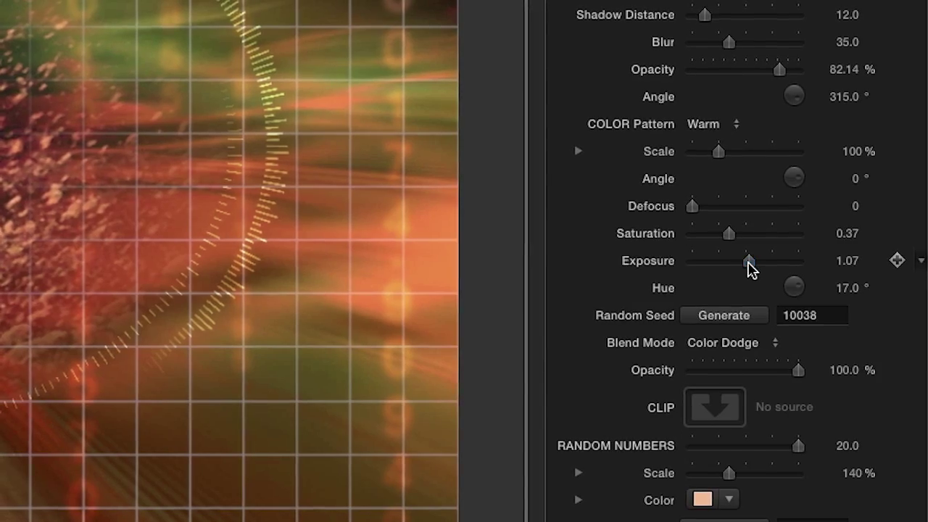
pyautogui.click(725, 321)
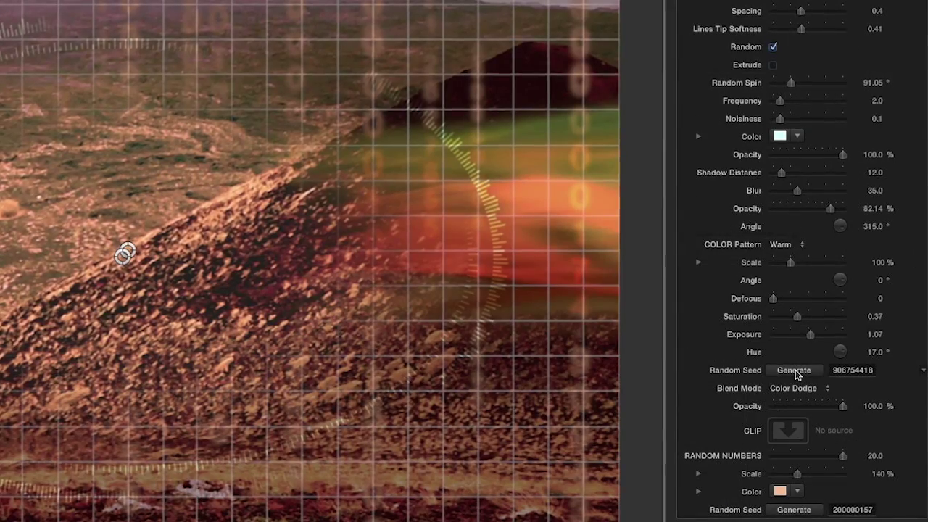
pyautogui.click(794, 370)
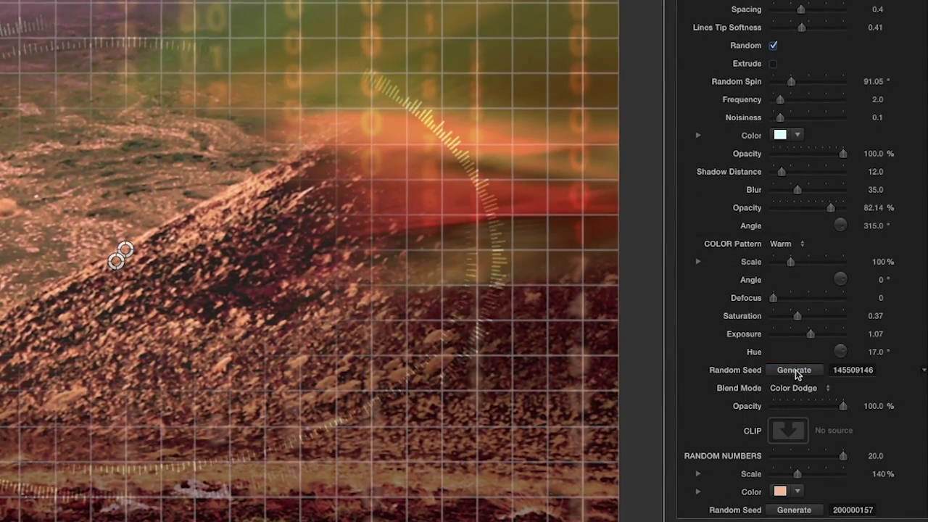
pyautogui.click(794, 371)
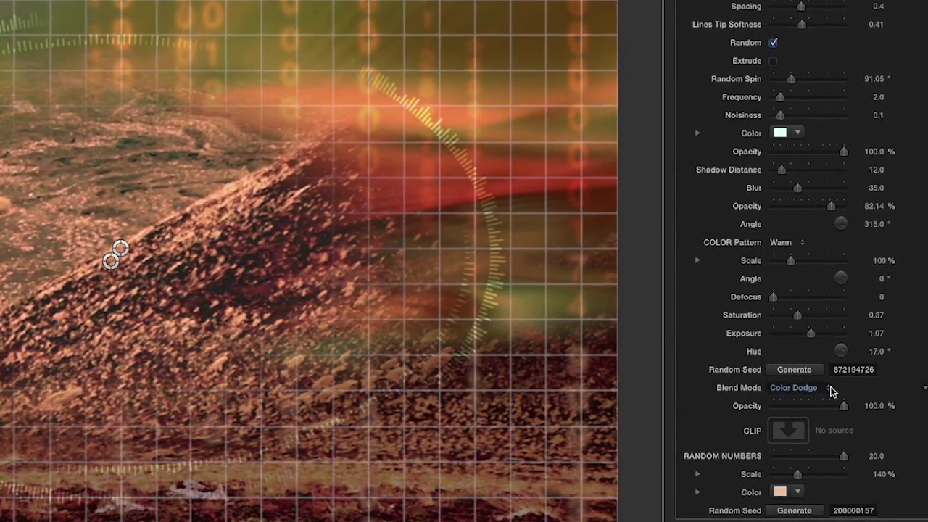
pyautogui.click(831, 388)
pyautogui.click(831, 390)
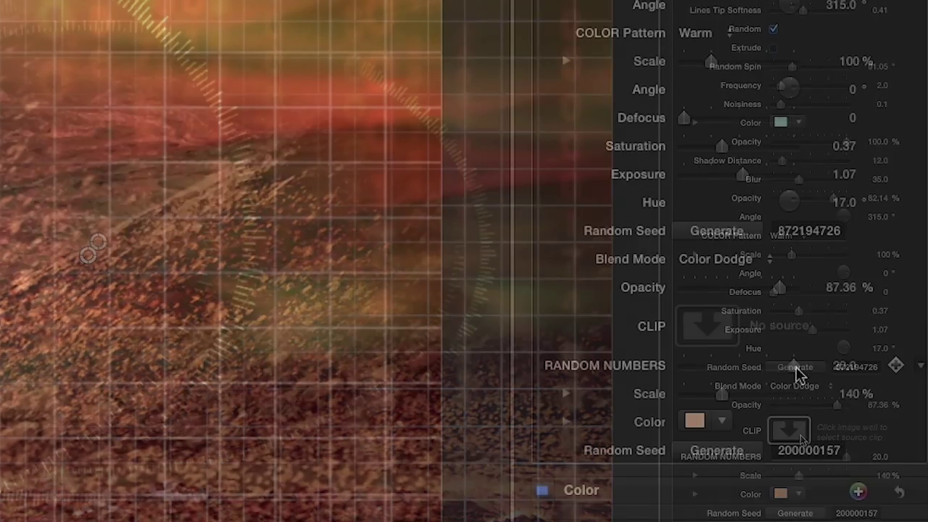
# Set random numbers to 17 at 161% scale with a new random seed.
pyautogui.moveTo(848, 459); pyautogui.dragTo(837, 461)
pyautogui.moveTo(778, 373); pyautogui.dragTo(779, 373)
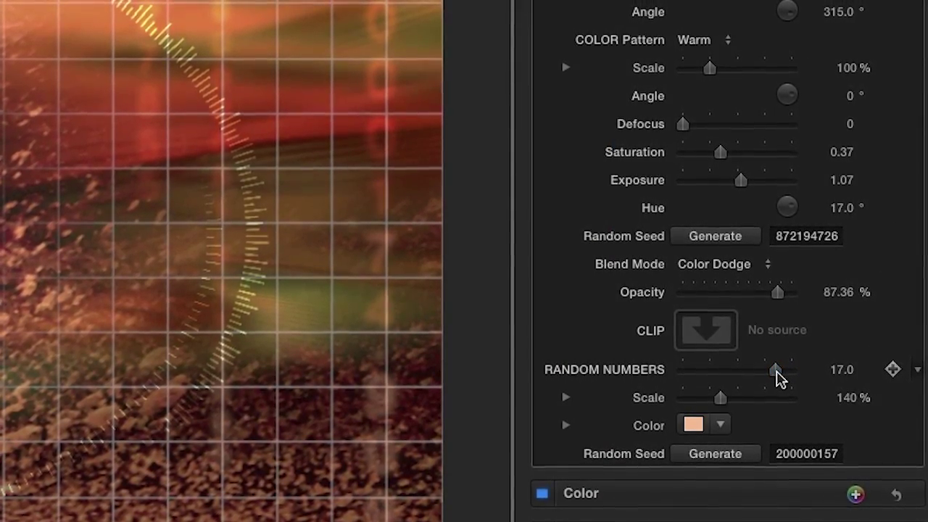
pyautogui.moveTo(721, 399); pyautogui.dragTo(726, 403)
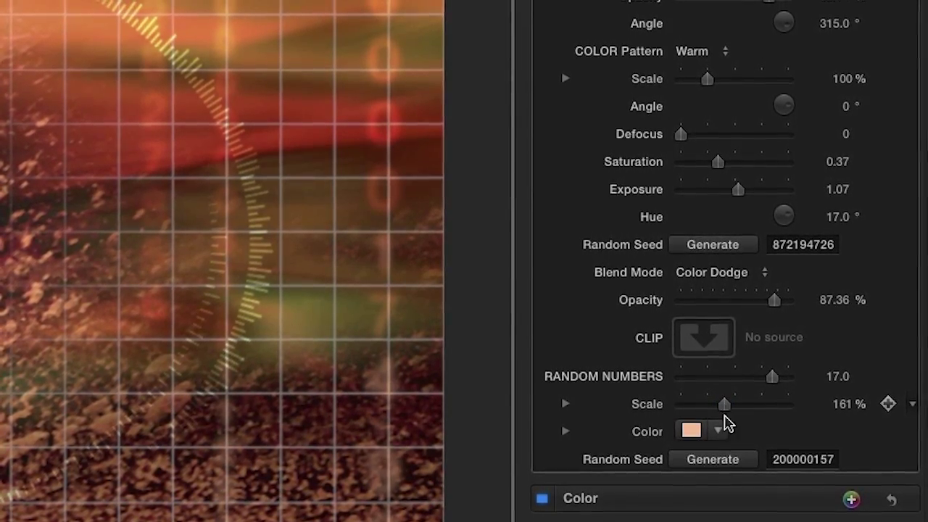
pyautogui.click(716, 462)
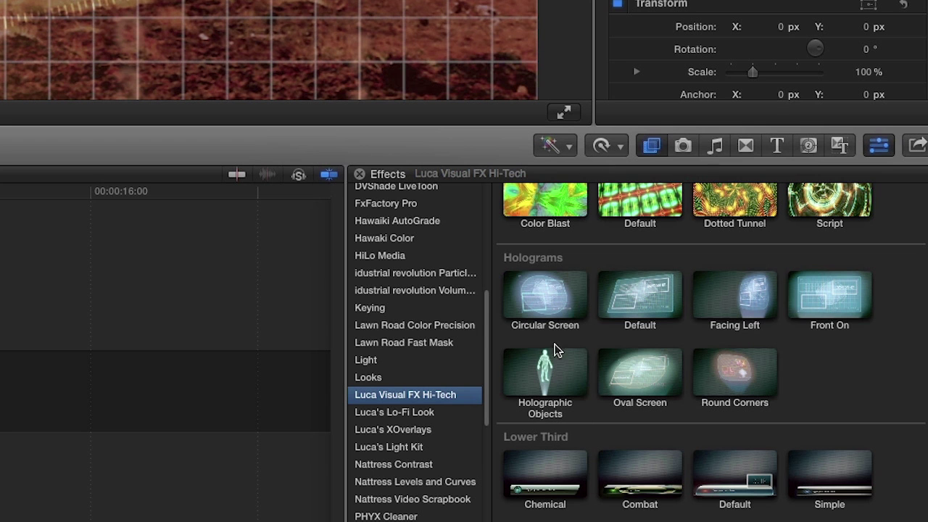
# Apply Holographic Objects to the volcano clip and switch it to Walking Robot.
pyautogui.moveTo(566, 368); pyautogui.dragTo(98, 473)
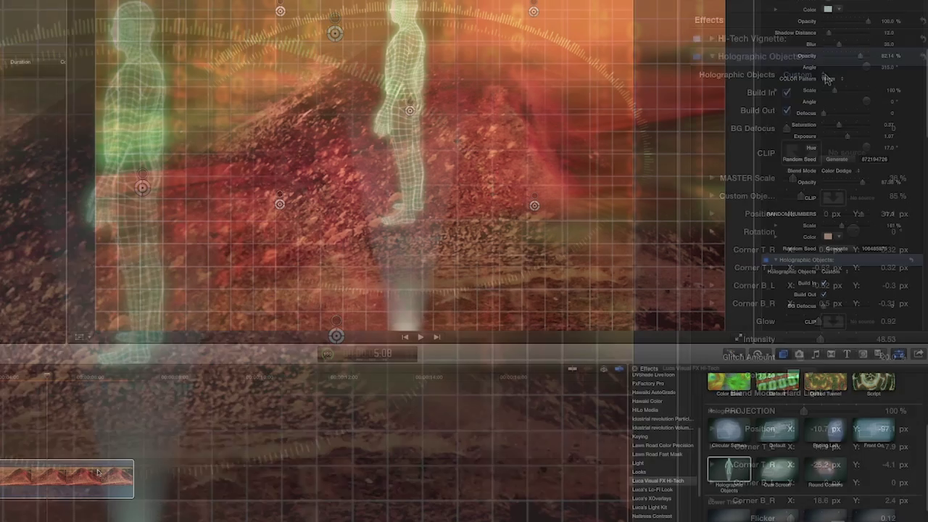
pyautogui.click(831, 271)
pyautogui.click(830, 280)
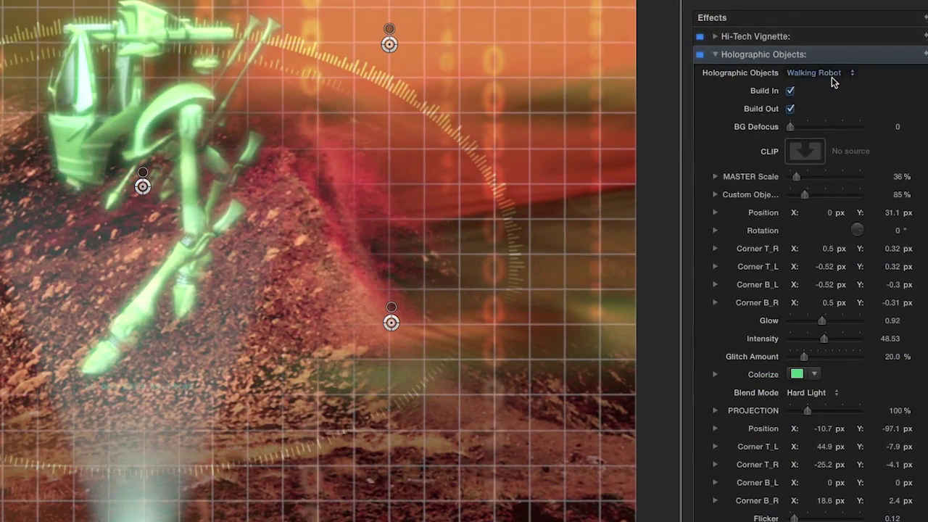
# Try the Diamond, Shell and Bulky Robot holograms, then slightly raise BG Defocus.
pyautogui.click(844, 75)
pyautogui.click(843, 82)
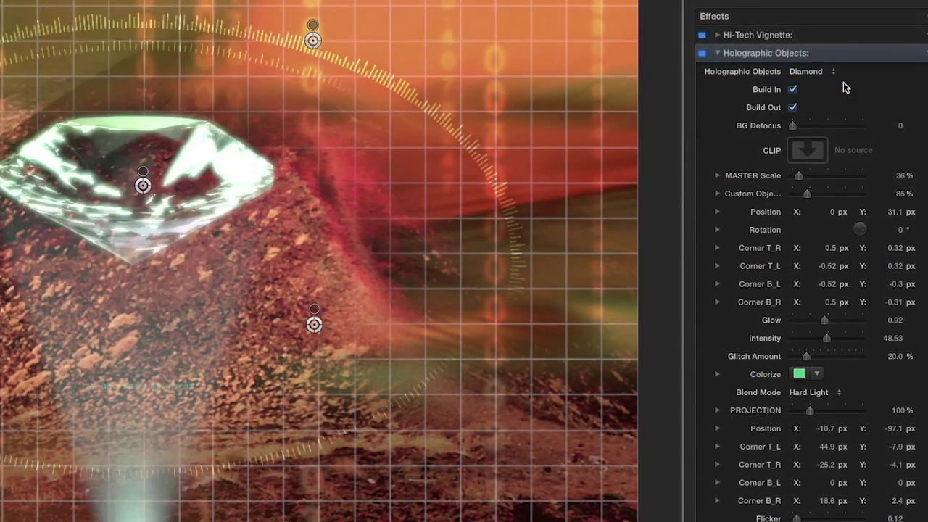
pyautogui.click(835, 73)
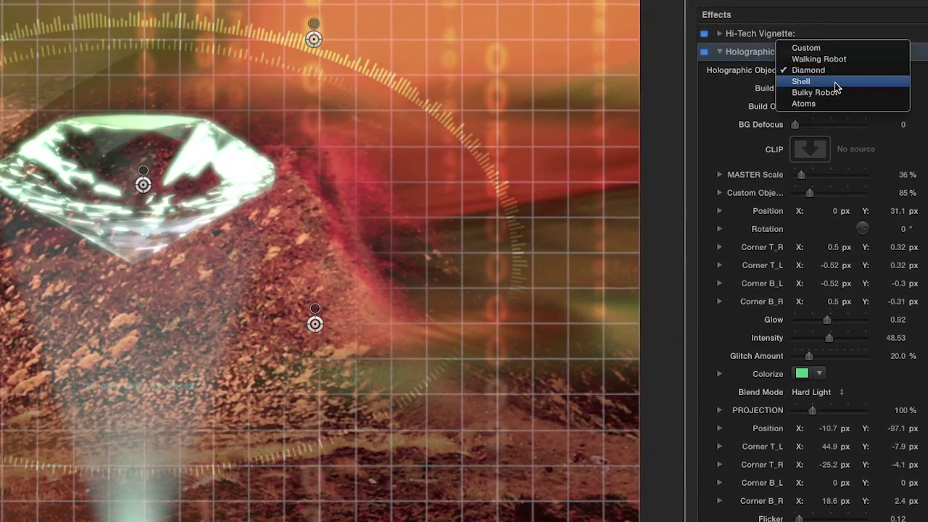
pyautogui.click(835, 83)
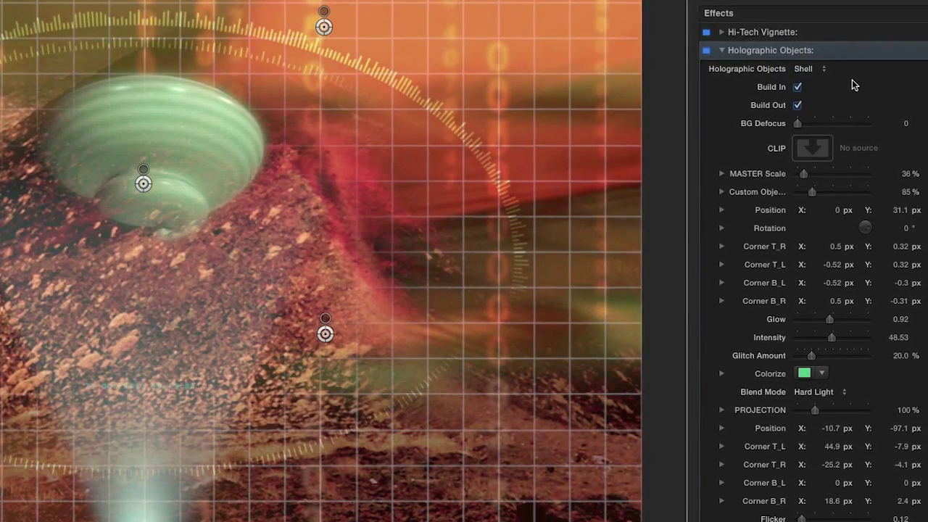
pyautogui.click(827, 72)
pyautogui.click(830, 78)
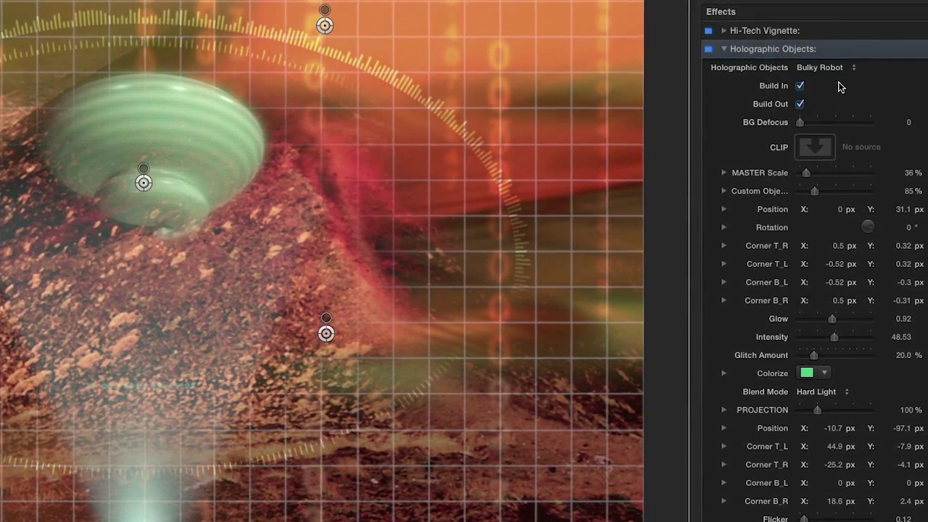
pyautogui.moveTo(800, 122); pyautogui.dragTo(738, 111)
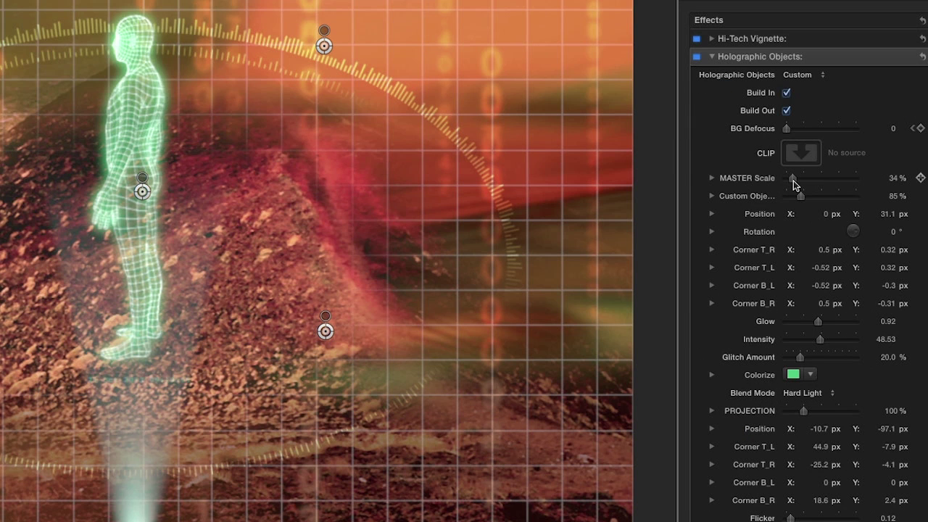
# Scale the hologram to 23%, enable a 151% light beam, and raise intensity to 60.73.
pyautogui.moveTo(793, 185); pyautogui.dragTo(793, 185)
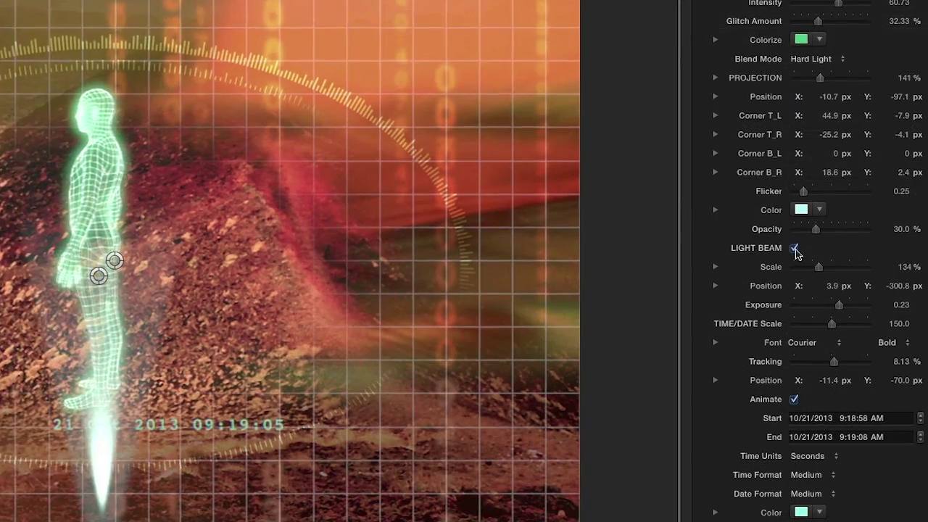
pyautogui.click(793, 247)
pyautogui.moveTo(816, 265); pyautogui.dragTo(829, 299)
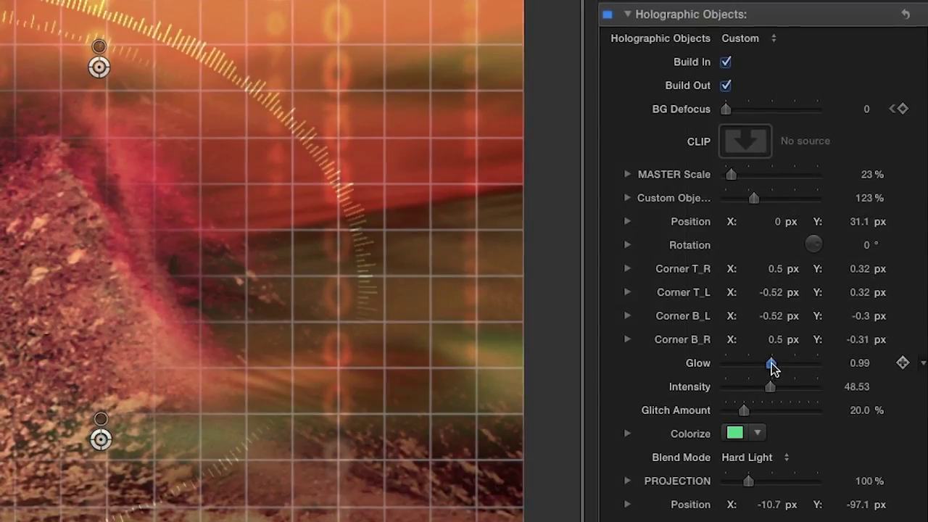
pyautogui.moveTo(775, 387); pyautogui.dragTo(776, 414)
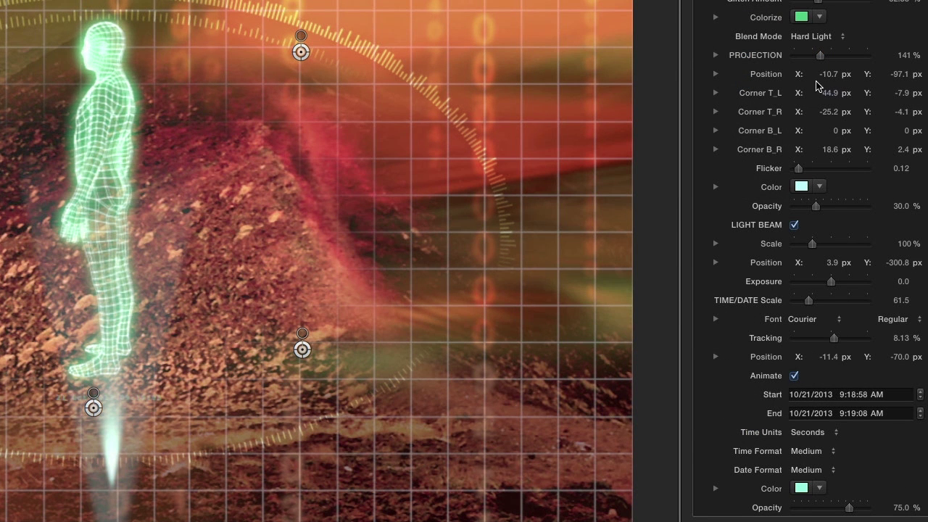
# Set flicker to 0.25, enlarge the timestamp to scale 103, and make its font Bold.
pyautogui.moveTo(798, 168); pyautogui.dragTo(803, 170)
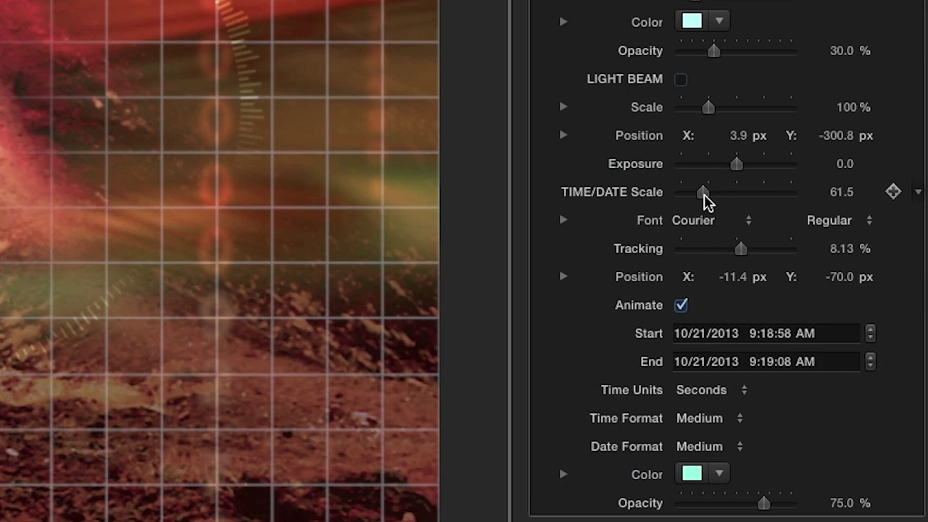
pyautogui.moveTo(811, 305); pyautogui.dragTo(819, 307)
pyautogui.moveTo(715, 197); pyautogui.dragTo(721, 197)
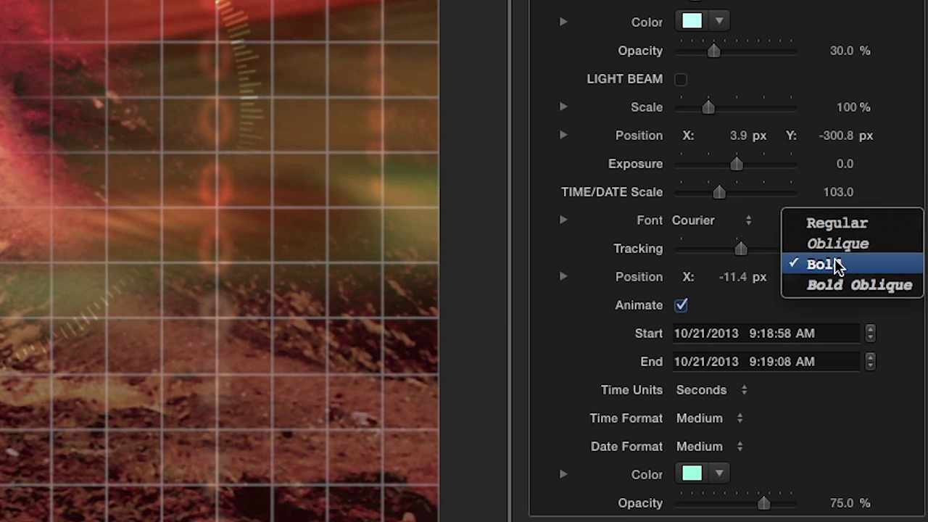
pyautogui.click(837, 266)
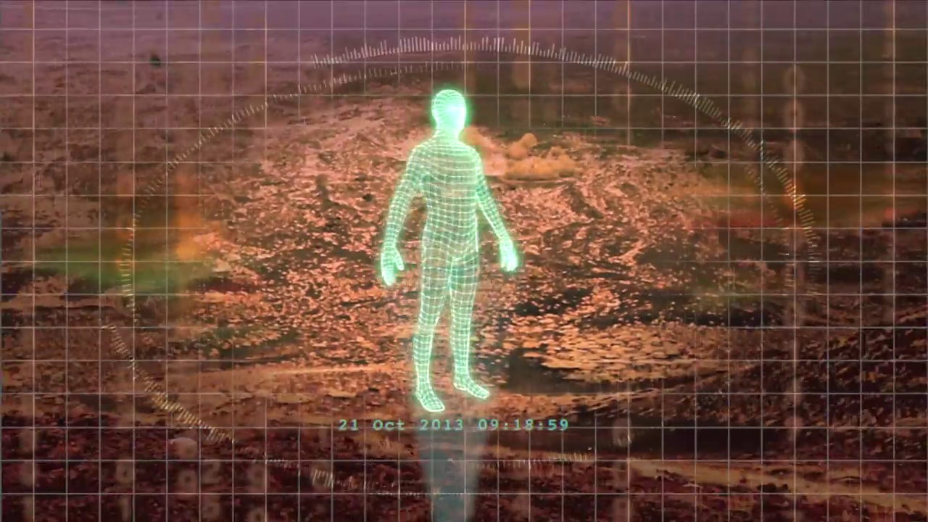